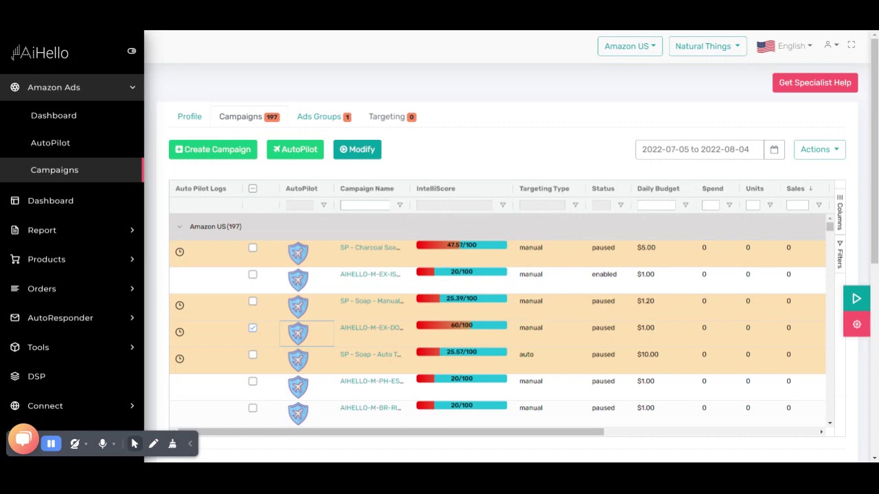
Step: Open the campaign's AutoPilot settings and expand Advanced Options showing ACoS Average Days 7 and Increase Sales goal
{"action": "left_click", "coordinate": [300, 334]}
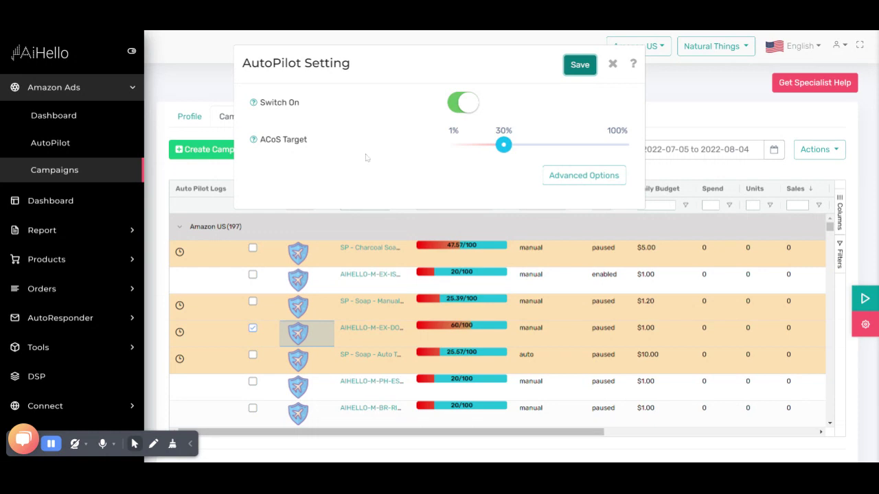
{"action": "left_click_drag", "start_coordinate": [265, 140], "coordinate": [258, 111]}
{"action": "left_click", "coordinate": [316, 139]}
{"action": "left_click", "coordinate": [306, 124]}
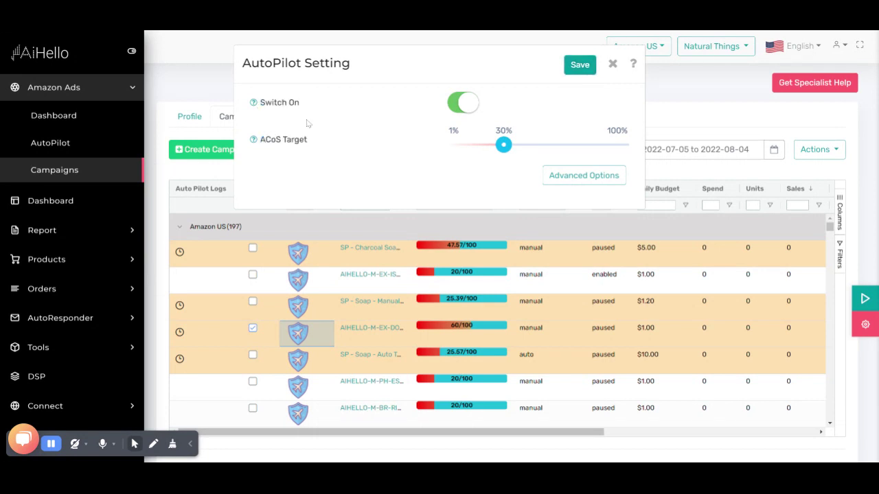
{"action": "left_click", "coordinate": [557, 184]}
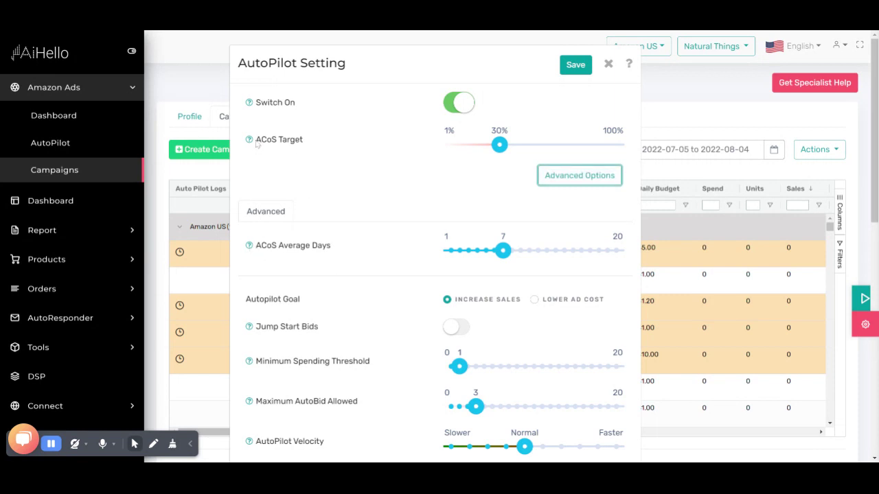
{"action": "left_click_drag", "start_coordinate": [255, 141], "coordinate": [309, 142]}
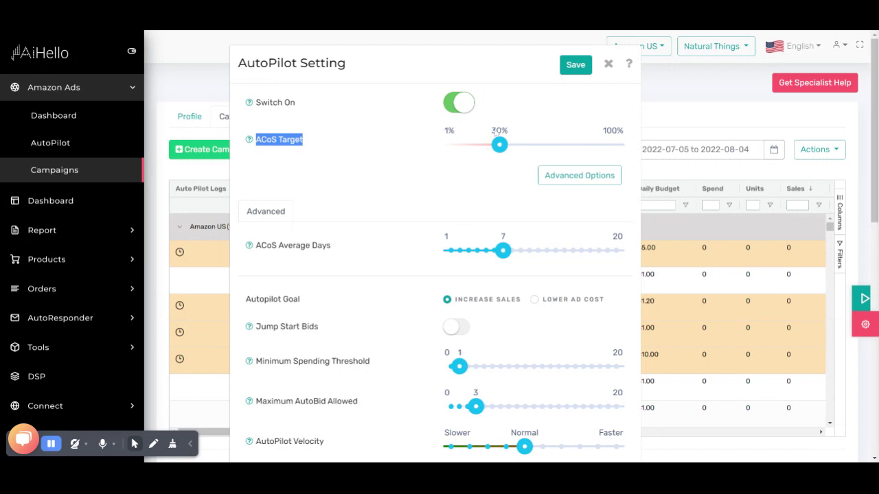
{"action": "left_click_drag", "start_coordinate": [256, 246], "coordinate": [323, 256]}
{"action": "mouse_move", "coordinate": [504, 250]}
{"action": "left_mouse_down"}
{"action": "mouse_move", "coordinate": [636, 255]}
{"action": "mouse_move", "coordinate": [493, 261]}
{"action": "mouse_move", "coordinate": [503, 262]}
{"action": "left_mouse_up"}
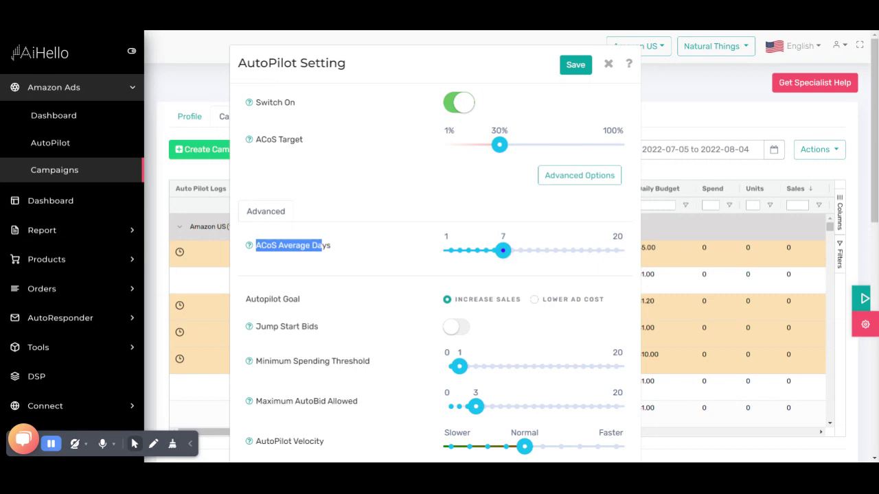
{"action": "left_click", "coordinate": [345, 312]}
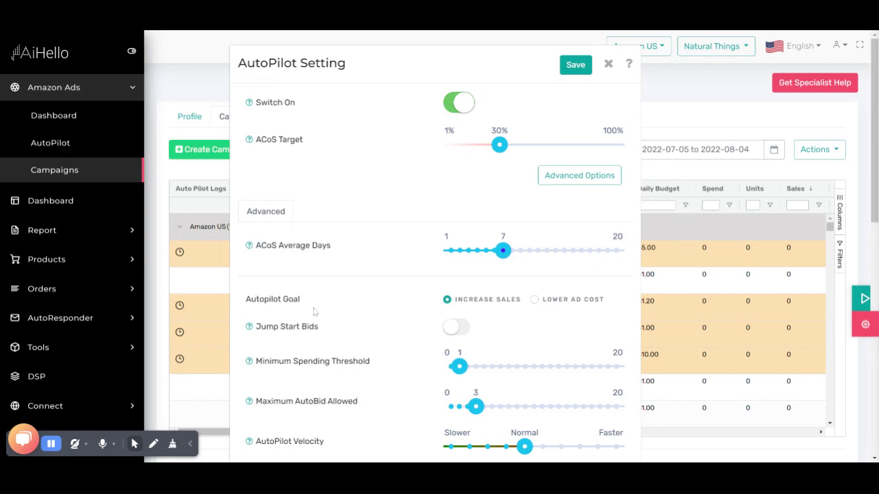
{"action": "left_click_drag", "start_coordinate": [245, 299], "coordinate": [315, 307]}
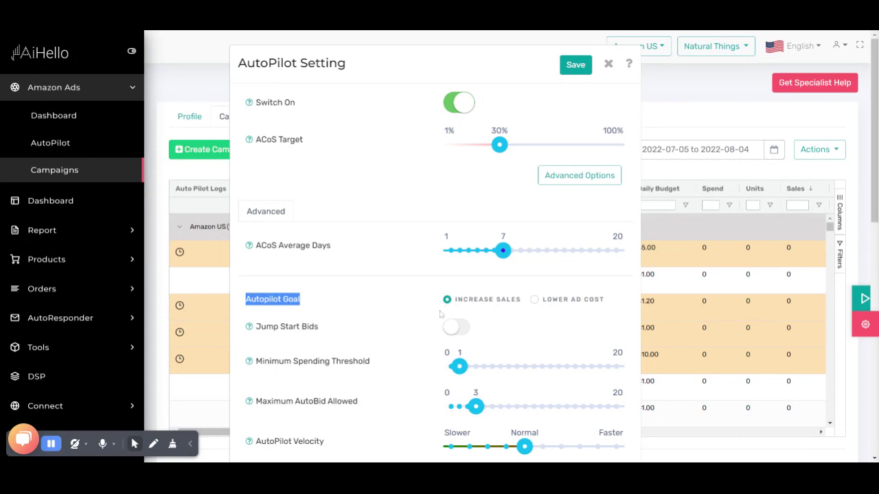
{"action": "left_click", "coordinate": [279, 311]}
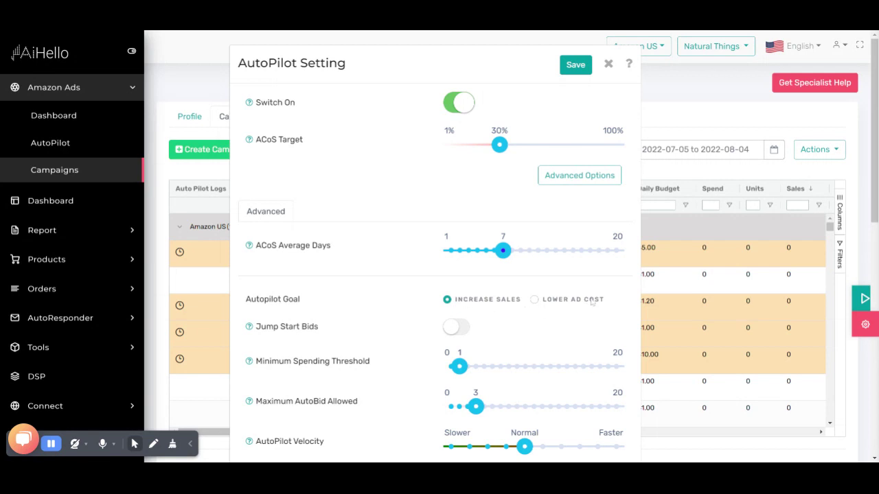
{"action": "scroll", "coordinate": [508, 345], "scroll_direction": "down", "scroll_amount": 3}
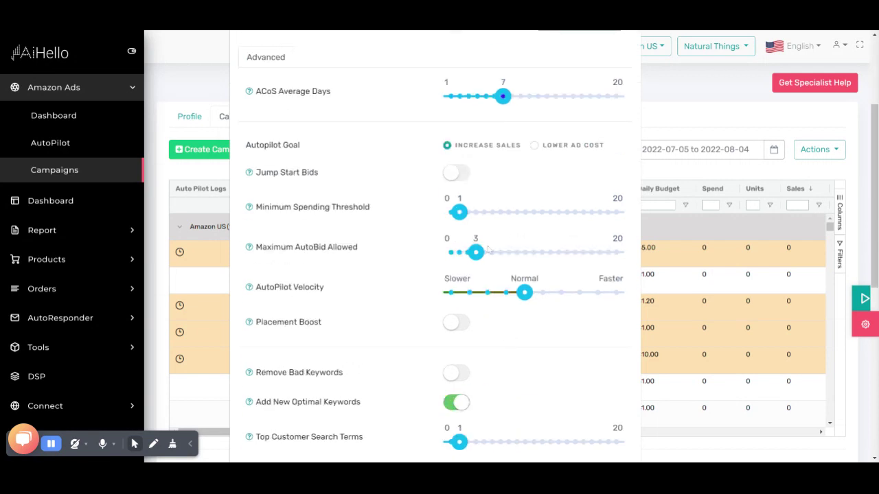
{"action": "scroll", "coordinate": [502, 215], "scroll_direction": "up", "scroll_amount": 3}
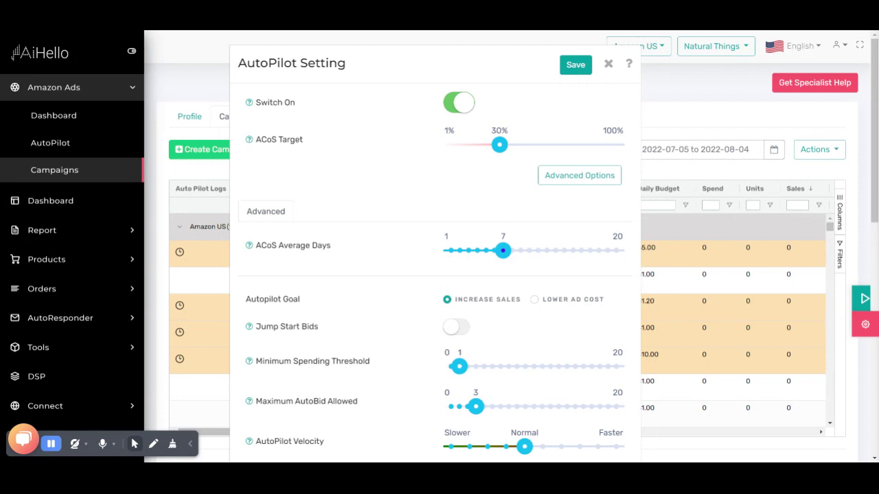
{"action": "left_click_drag", "start_coordinate": [255, 328], "coordinate": [320, 334]}
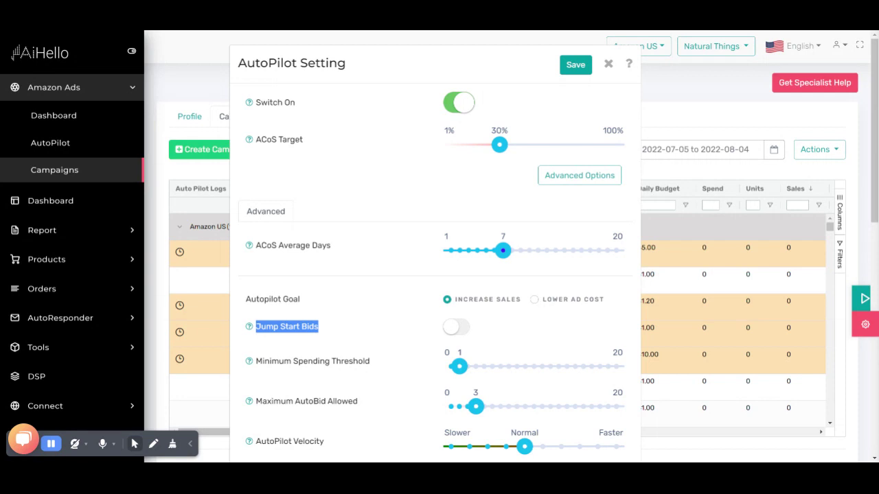
{"action": "left_click", "coordinate": [338, 321]}
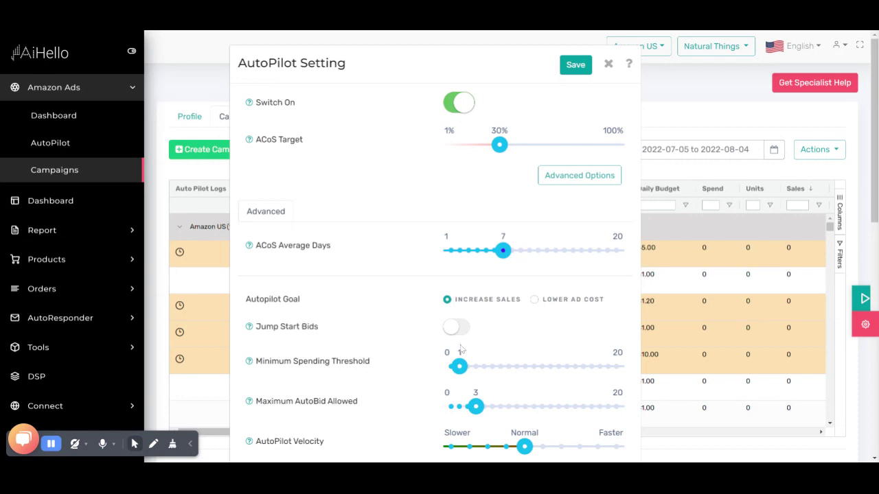
{"action": "left_click", "coordinate": [459, 335]}
{"action": "left_click", "coordinate": [458, 331]}
{"action": "left_click_drag", "start_coordinate": [256, 327], "coordinate": [319, 327]}
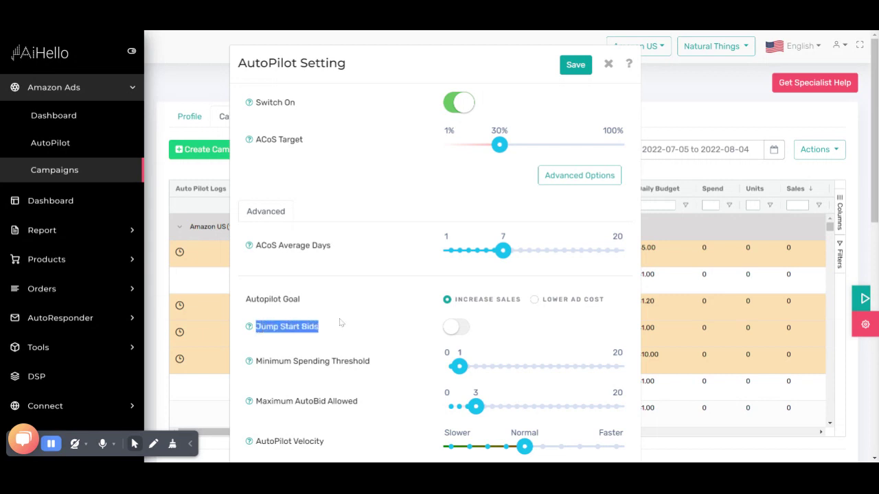
{"action": "scroll", "coordinate": [339, 323], "scroll_direction": "down", "scroll_amount": 2}
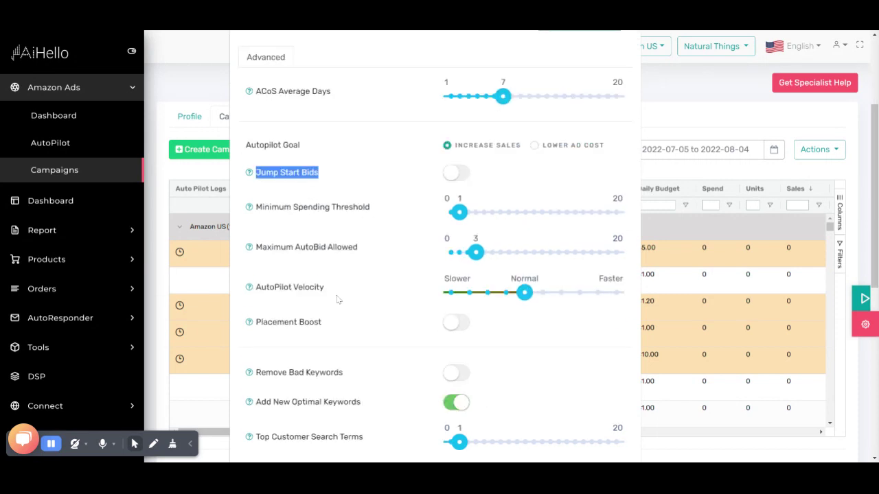
{"action": "left_click_drag", "start_coordinate": [256, 203], "coordinate": [371, 206]}
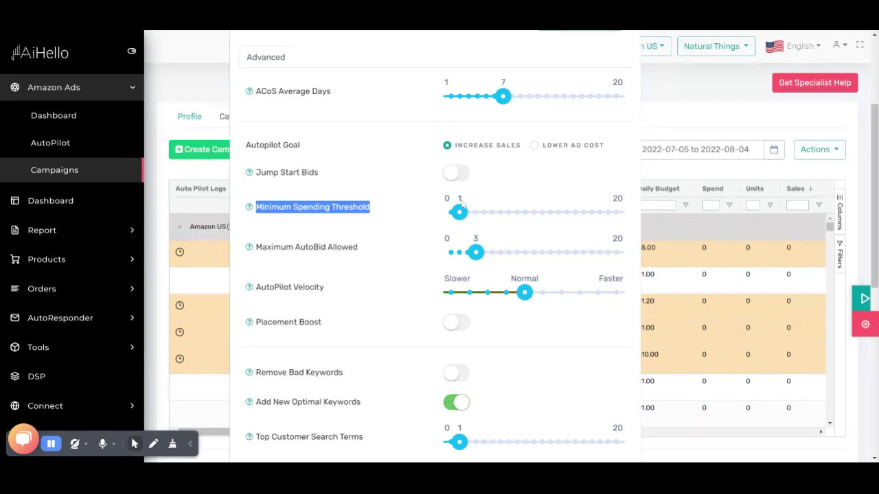
{"action": "left_click", "coordinate": [328, 218]}
{"action": "left_click_drag", "start_coordinate": [256, 213], "coordinate": [372, 212]}
{"action": "left_click_drag", "start_coordinate": [257, 249], "coordinate": [357, 249]}
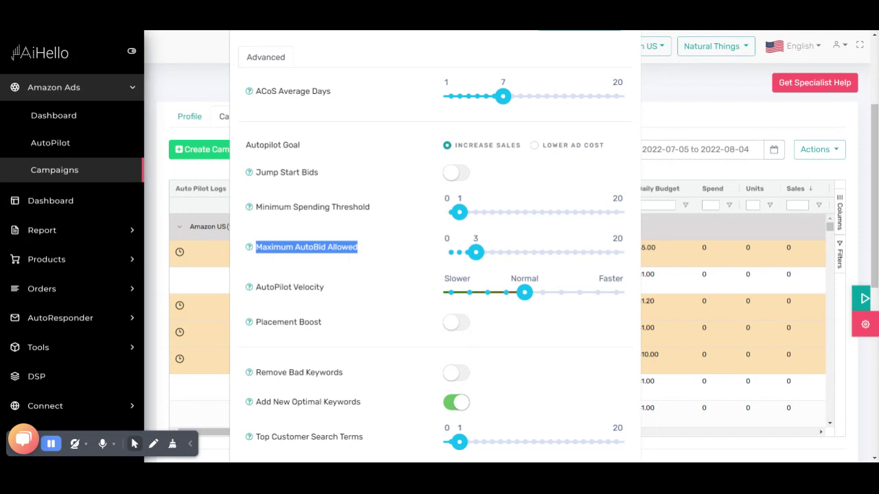
Step: Point out the Maximum AutoBid Allowed setting and nudge its slider from 3 to 3.1
{"action": "scroll", "coordinate": [371, 268], "scroll_direction": "up", "scroll_amount": 2}
{"action": "scroll", "coordinate": [371, 268], "scroll_direction": "down", "scroll_amount": 2}
{"action": "left_click", "coordinate": [333, 245]}
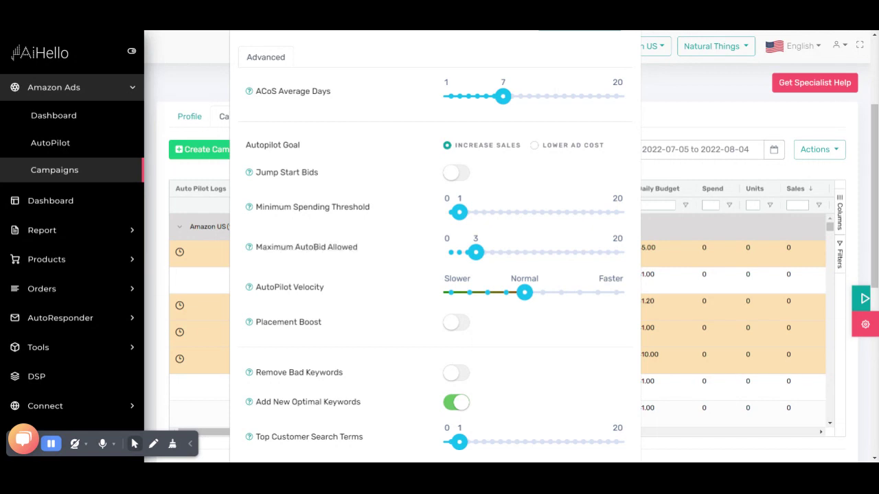
{"action": "left_click_drag", "start_coordinate": [254, 248], "coordinate": [471, 243]}
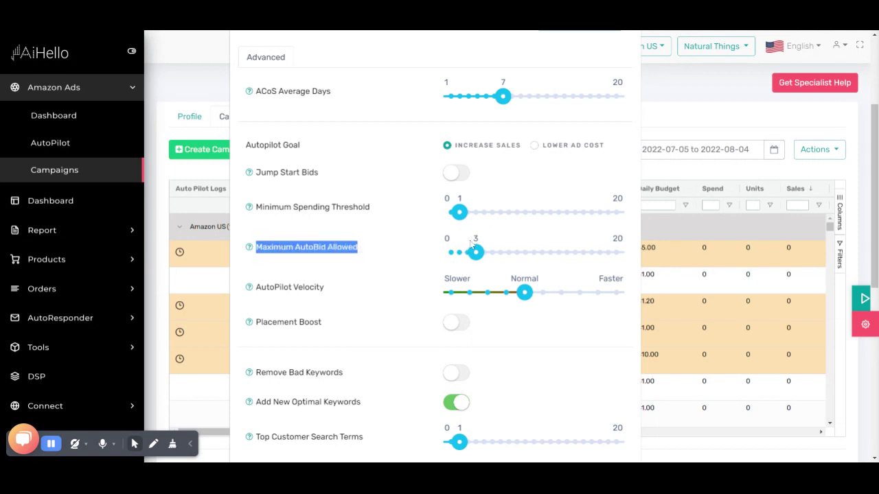
{"action": "left_click", "coordinate": [329, 245]}
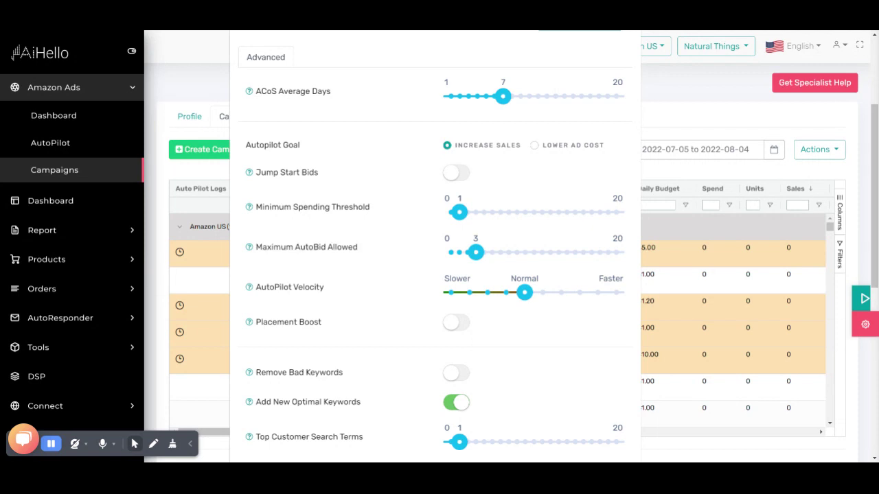
{"action": "left_click_drag", "start_coordinate": [256, 247], "coordinate": [369, 255]}
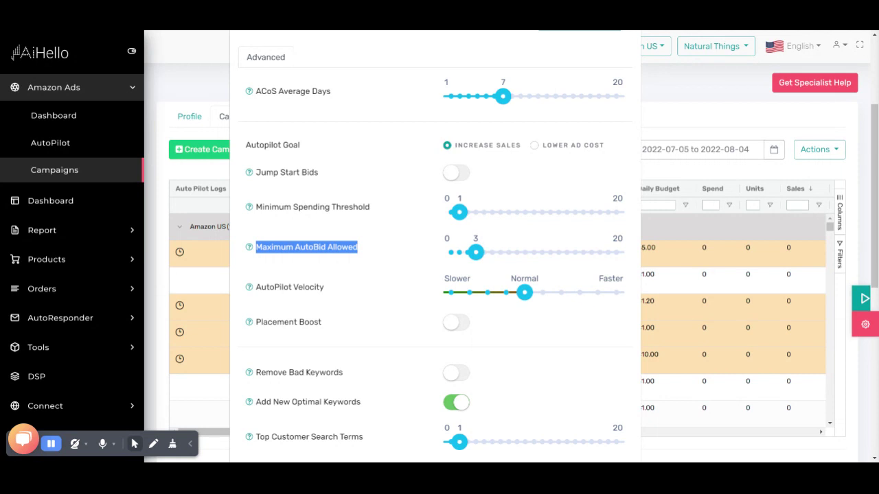
{"action": "mouse_move", "coordinate": [476, 252]}
{"action": "left_mouse_down"}
{"action": "mouse_move", "coordinate": [622, 254]}
{"action": "mouse_move", "coordinate": [478, 254]}
{"action": "left_mouse_up"}
Step: Try AutoPilot Velocity at Faster, then drag it all the way down to Slower
{"action": "left_click_drag", "start_coordinate": [527, 301], "coordinate": [618, 305]}
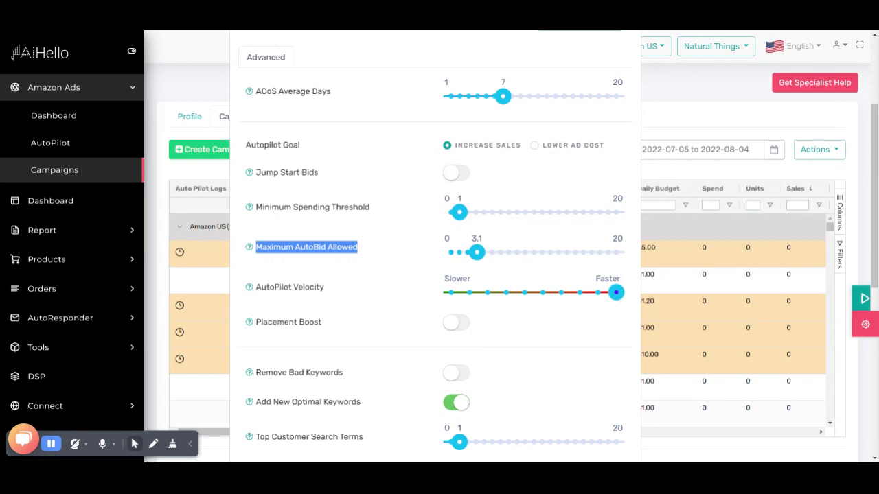
{"action": "left_click_drag", "start_coordinate": [614, 295], "coordinate": [526, 304]}
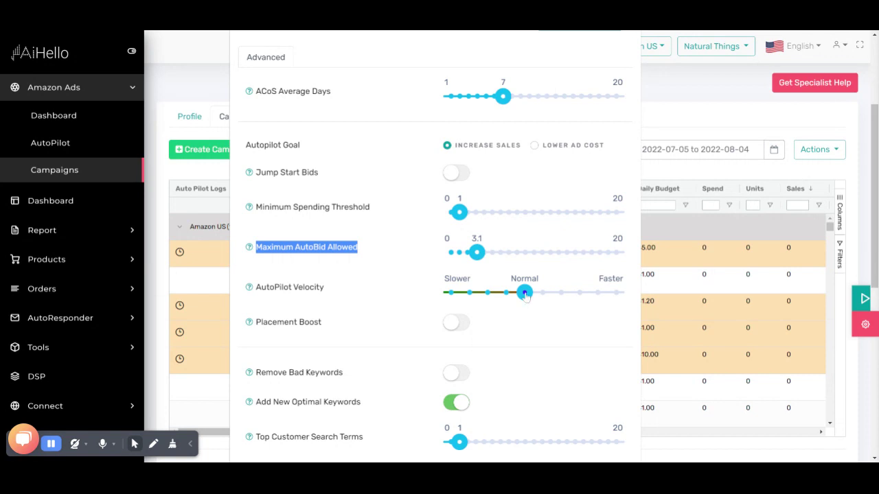
{"action": "left_click_drag", "start_coordinate": [524, 293], "coordinate": [618, 294]}
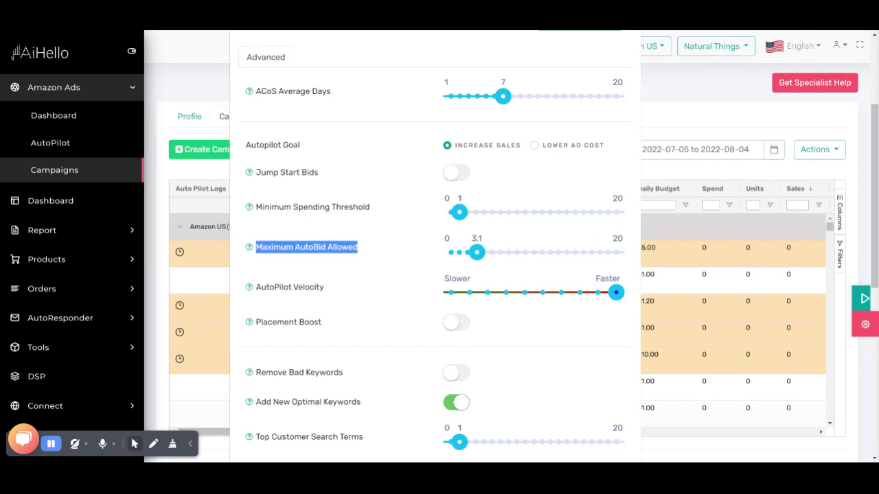
{"action": "left_click_drag", "start_coordinate": [615, 292], "coordinate": [451, 295]}
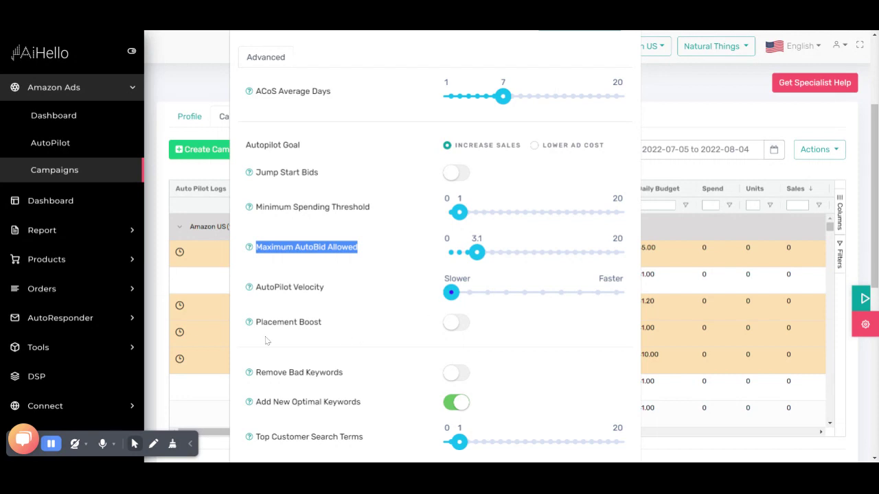
Step: Switch on the Placement Boost toggle and highlight its label while explaining it
{"action": "left_click_drag", "start_coordinate": [261, 323], "coordinate": [326, 330]}
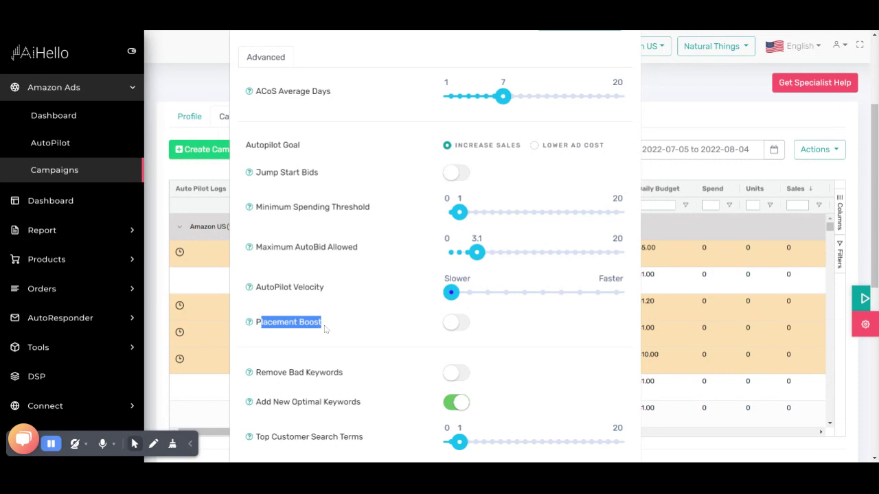
{"action": "scroll", "coordinate": [343, 332], "scroll_direction": "down", "scroll_amount": 2}
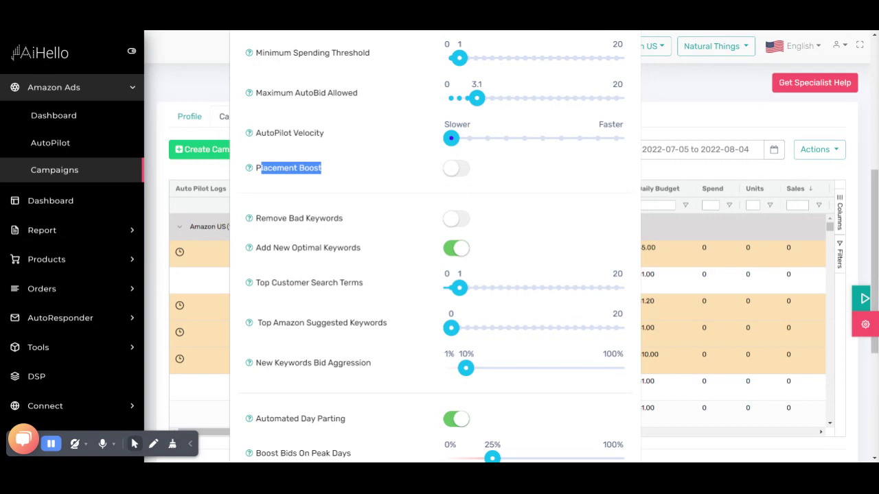
{"action": "left_click", "coordinate": [457, 171]}
{"action": "left_click", "coordinate": [297, 177]}
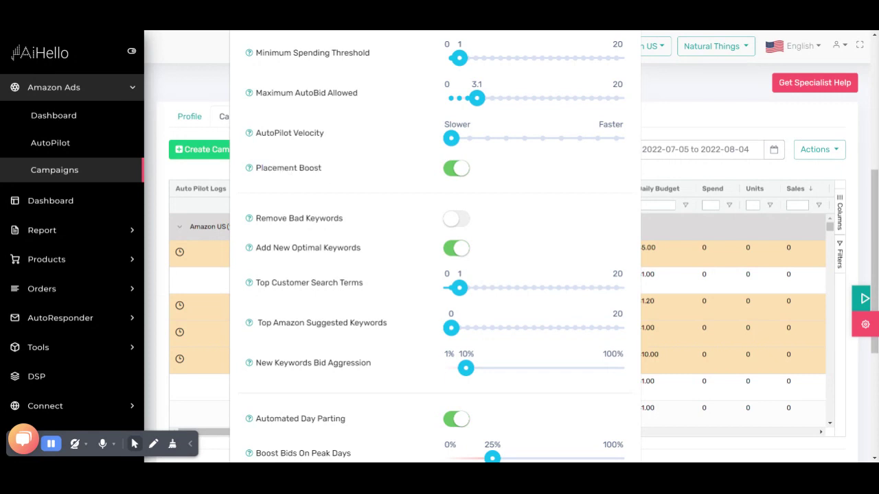
{"action": "left_click_drag", "start_coordinate": [257, 173], "coordinate": [325, 174]}
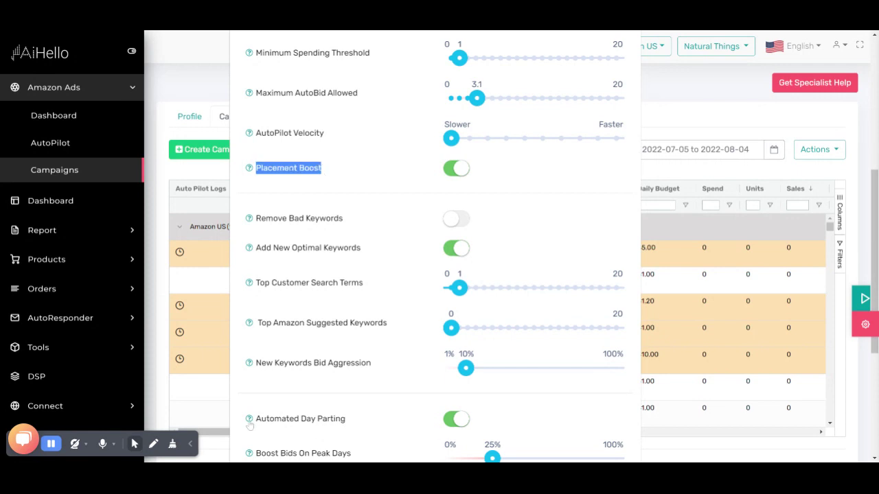
{"action": "left_click", "coordinate": [293, 415]}
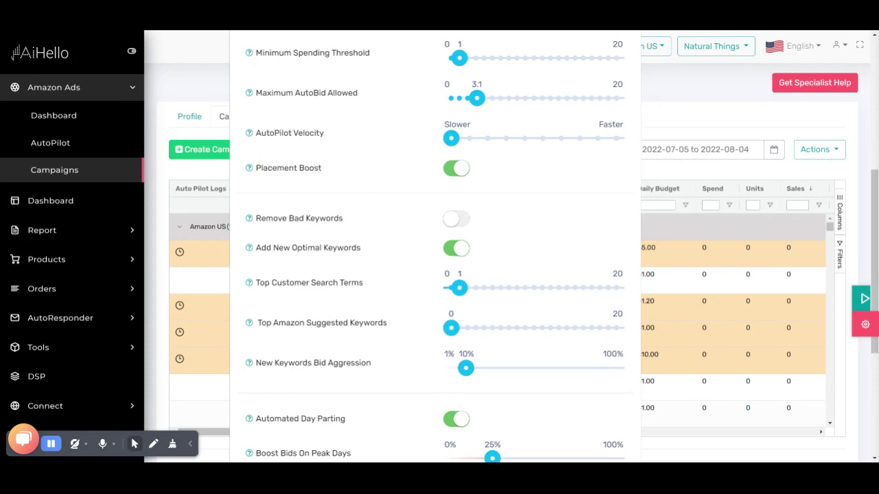
{"action": "left_click_drag", "start_coordinate": [273, 419], "coordinate": [353, 426]}
{"action": "left_click_drag", "start_coordinate": [256, 169], "coordinate": [327, 171]}
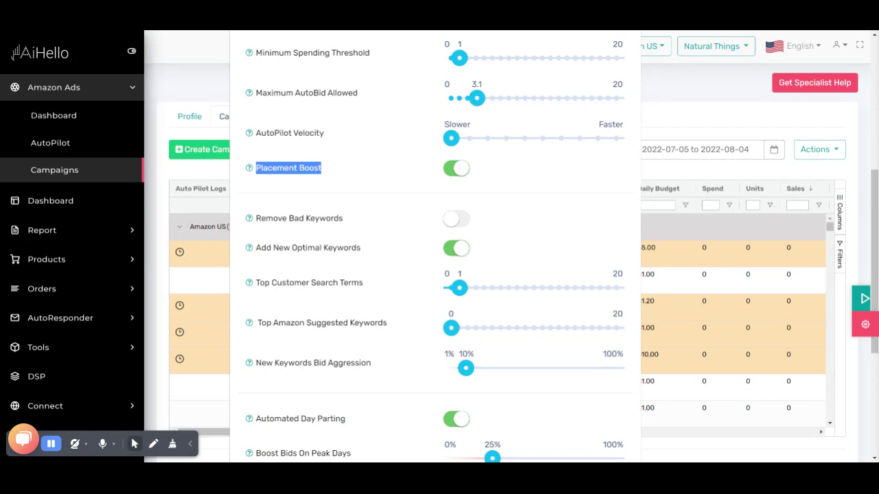
{"action": "left_click_drag", "start_coordinate": [255, 420], "coordinate": [355, 424]}
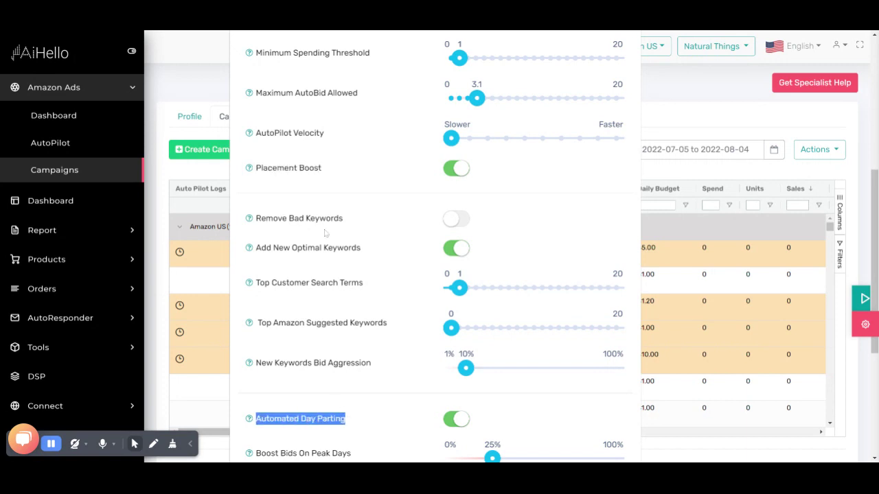
{"action": "left_click_drag", "start_coordinate": [255, 218], "coordinate": [351, 227]}
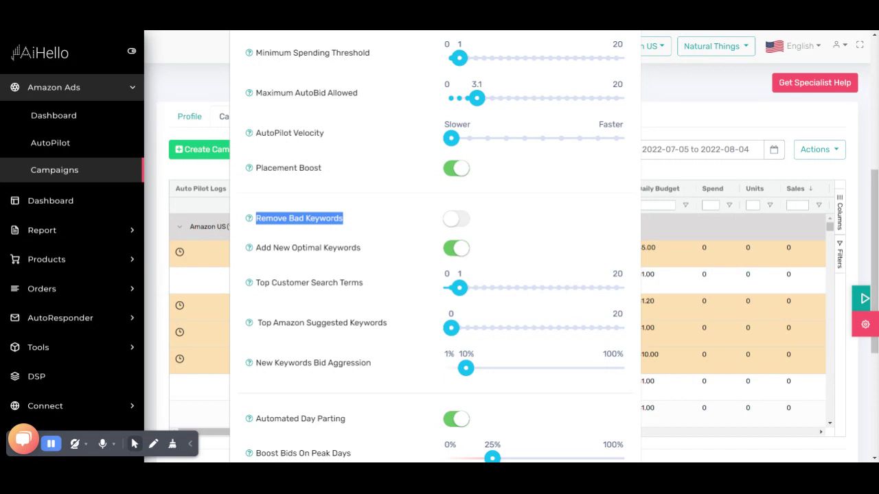
{"action": "left_click_drag", "start_coordinate": [254, 248], "coordinate": [369, 251]}
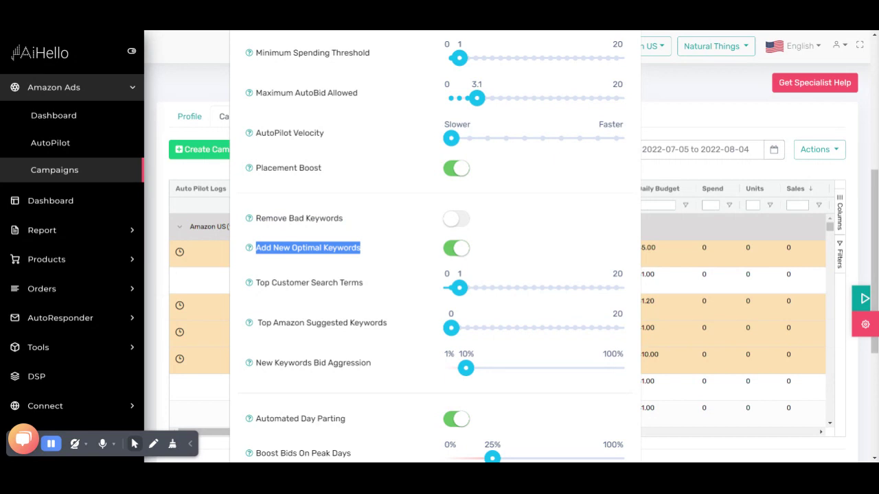
{"action": "mouse_move", "coordinate": [258, 283]}
{"action": "left_mouse_down"}
{"action": "mouse_move", "coordinate": [368, 288]}
{"action": "mouse_move", "coordinate": [256, 283]}
{"action": "left_mouse_up"}
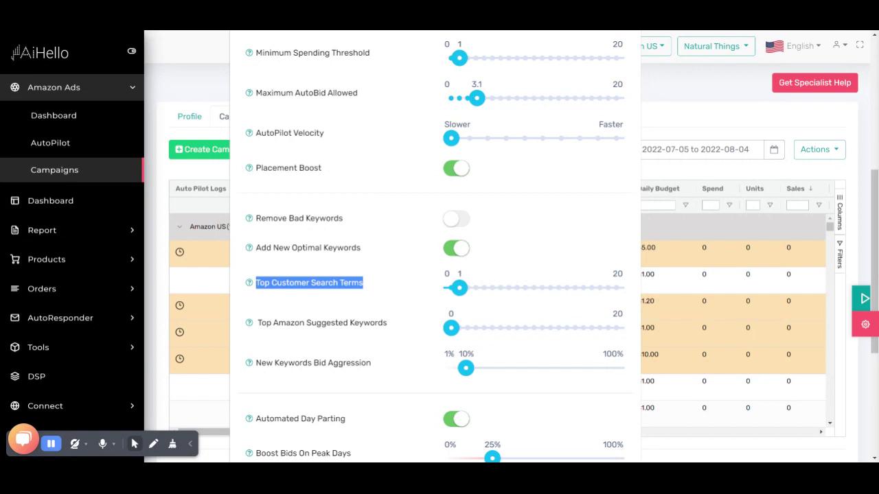
{"action": "left_click_drag", "start_coordinate": [258, 323], "coordinate": [400, 331]}
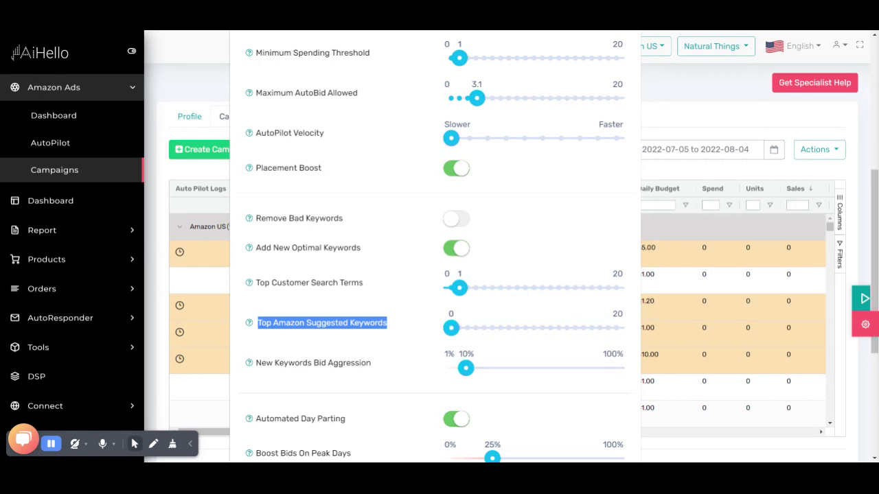
{"action": "left_click", "coordinate": [392, 329]}
{"action": "left_click_drag", "start_coordinate": [388, 327], "coordinate": [251, 328]}
{"action": "left_click", "coordinate": [266, 334]}
{"action": "left_click_drag", "start_coordinate": [257, 330], "coordinate": [390, 326]}
{"action": "left_click", "coordinate": [375, 345]}
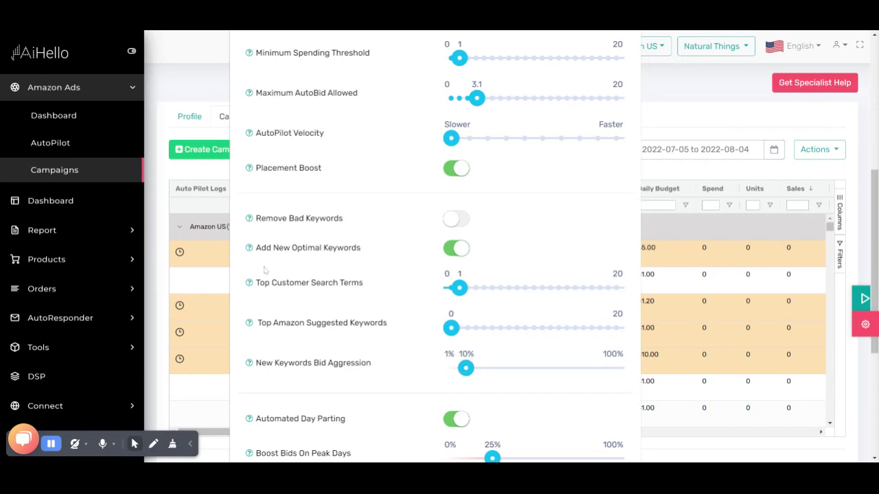
{"action": "left_click_drag", "start_coordinate": [270, 283], "coordinate": [366, 289]}
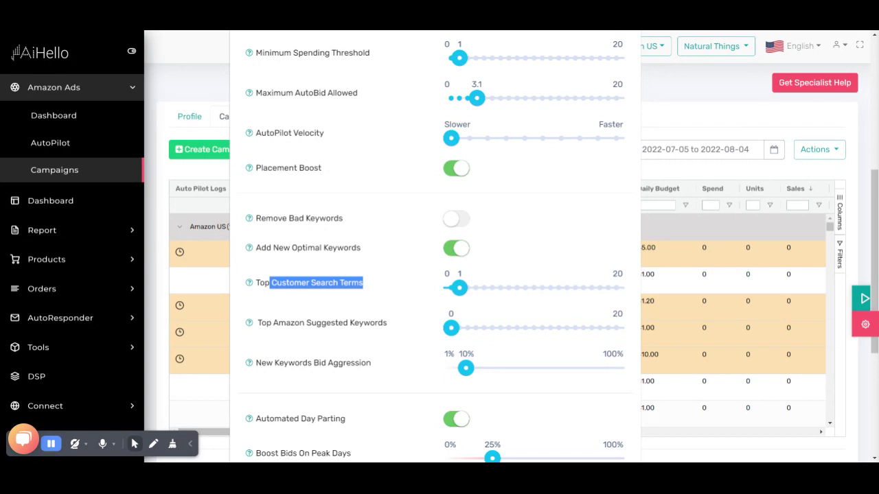
{"action": "left_click_drag", "start_coordinate": [255, 363], "coordinate": [382, 369]}
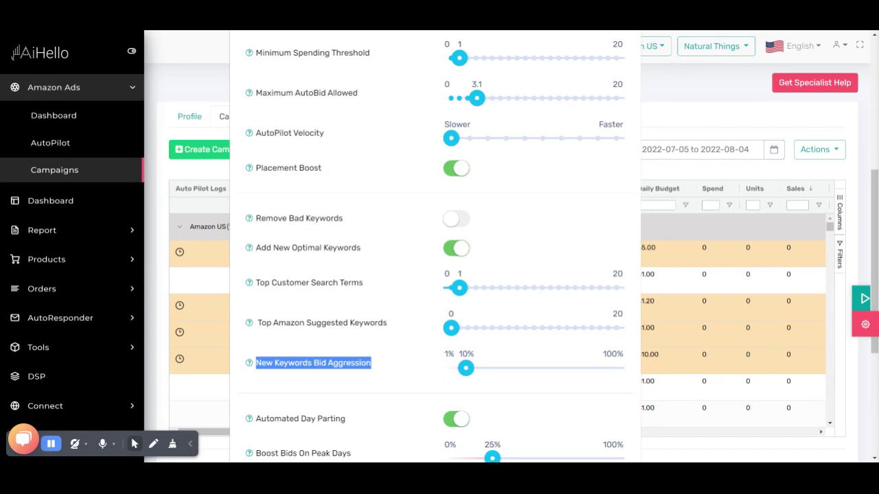
{"action": "left_click", "coordinate": [375, 357]}
{"action": "left_click_drag", "start_coordinate": [256, 363], "coordinate": [368, 362]}
{"action": "left_click", "coordinate": [377, 368]}
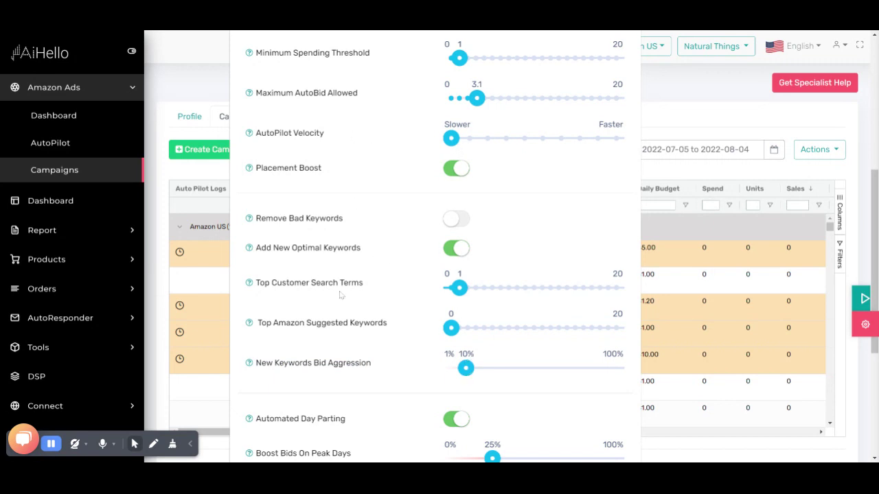
{"action": "left_click_drag", "start_coordinate": [459, 287], "coordinate": [477, 288]}
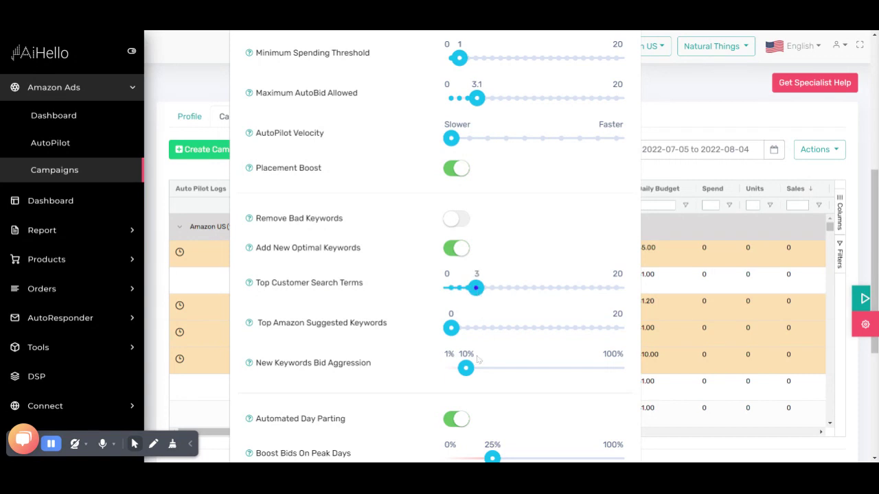
{"action": "left_click_drag", "start_coordinate": [466, 368], "coordinate": [520, 382]}
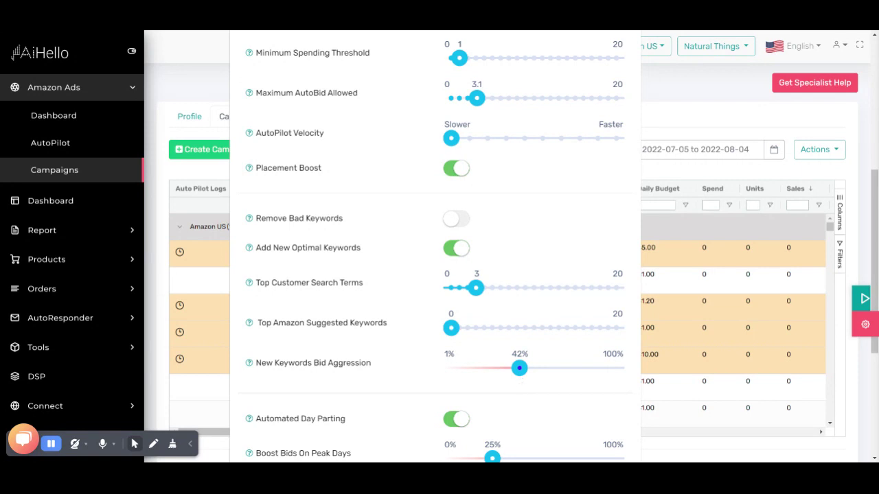
{"action": "left_click_drag", "start_coordinate": [519, 368], "coordinate": [466, 369]}
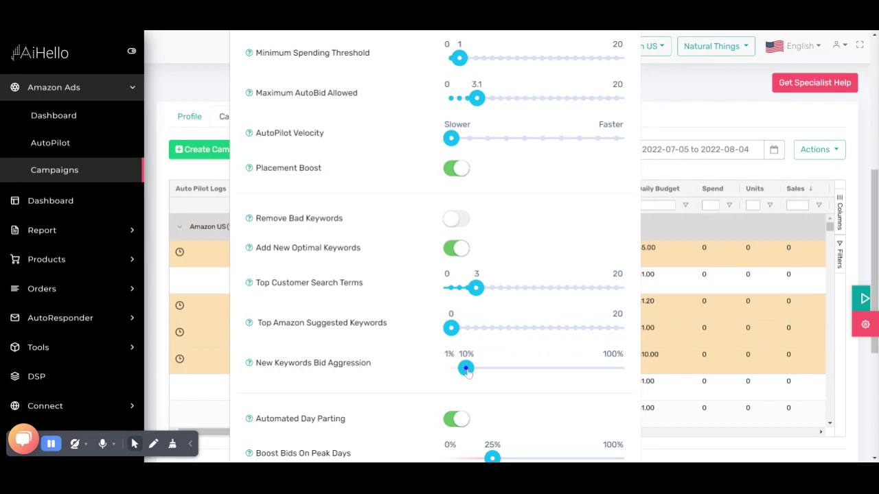
{"action": "left_click_drag", "start_coordinate": [475, 288], "coordinate": [460, 289]}
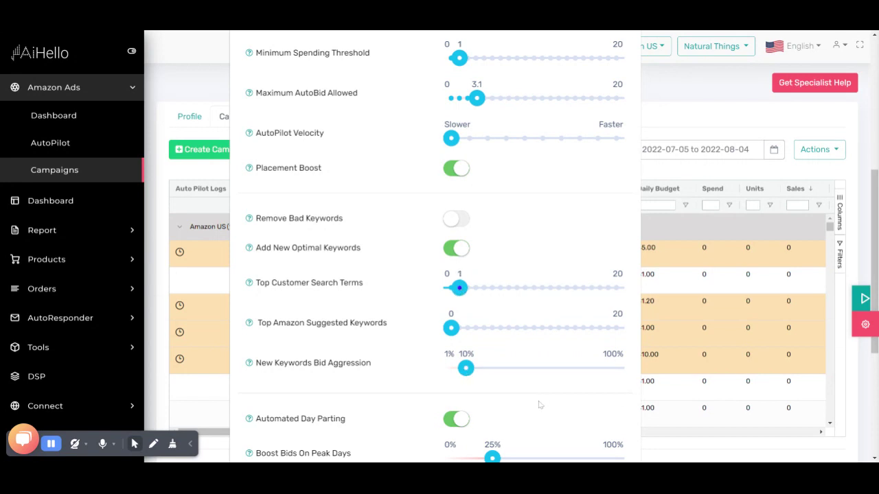
Step: Test Top Customer Search Terms at 3 and Bid Aggression near 63%, then restore 1 and 11%
{"action": "scroll", "coordinate": [539, 388], "scroll_direction": "down", "scroll_amount": 3}
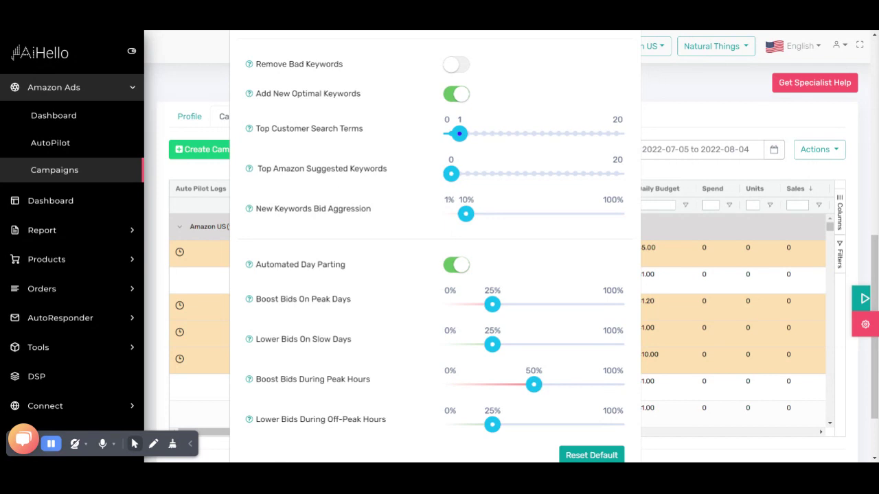
{"action": "left_click_drag", "start_coordinate": [465, 138], "coordinate": [481, 144]}
{"action": "left_click_drag", "start_coordinate": [466, 215], "coordinate": [554, 223]}
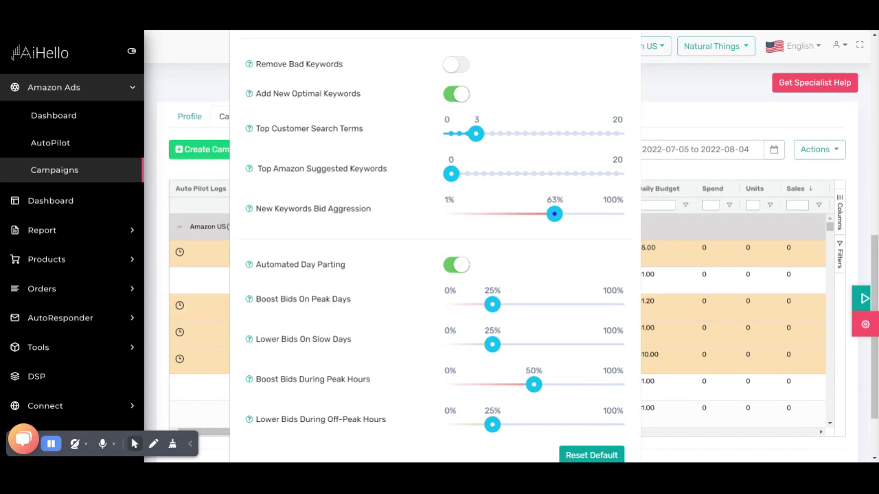
{"action": "left_click_drag", "start_coordinate": [477, 134], "coordinate": [460, 136]}
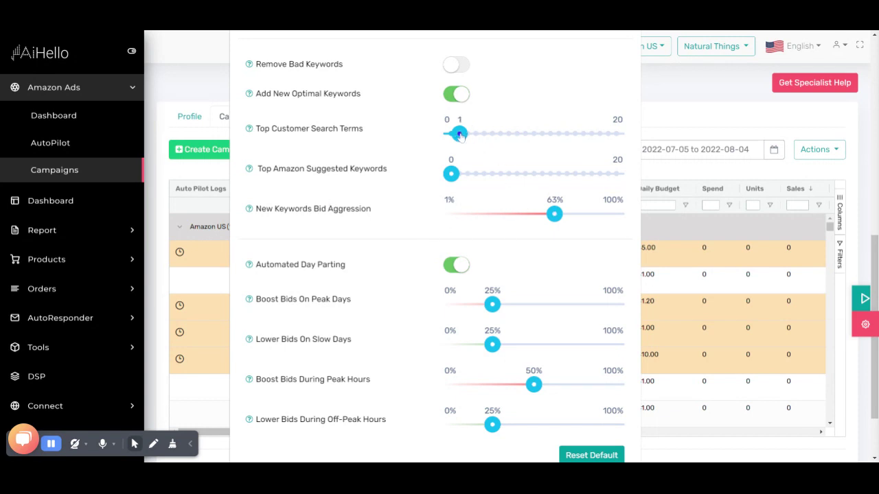
{"action": "left_click_drag", "start_coordinate": [555, 215], "coordinate": [467, 215]}
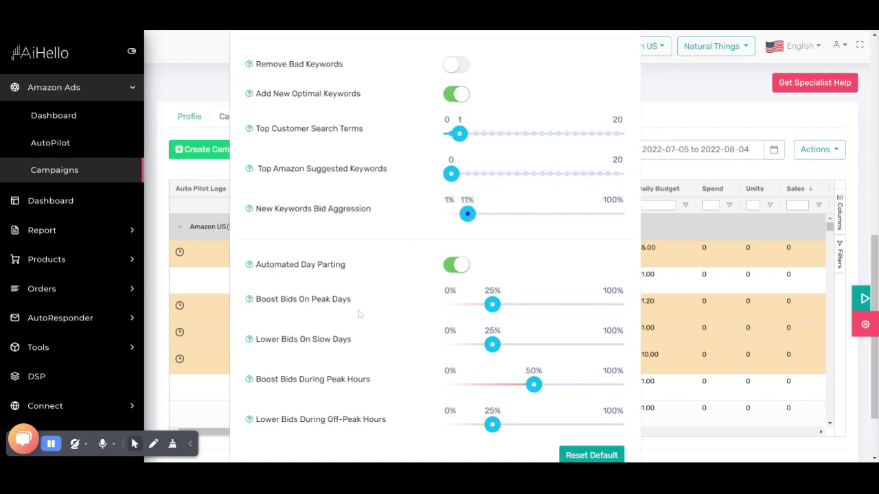
{"action": "left_click_drag", "start_coordinate": [256, 267], "coordinate": [354, 274]}
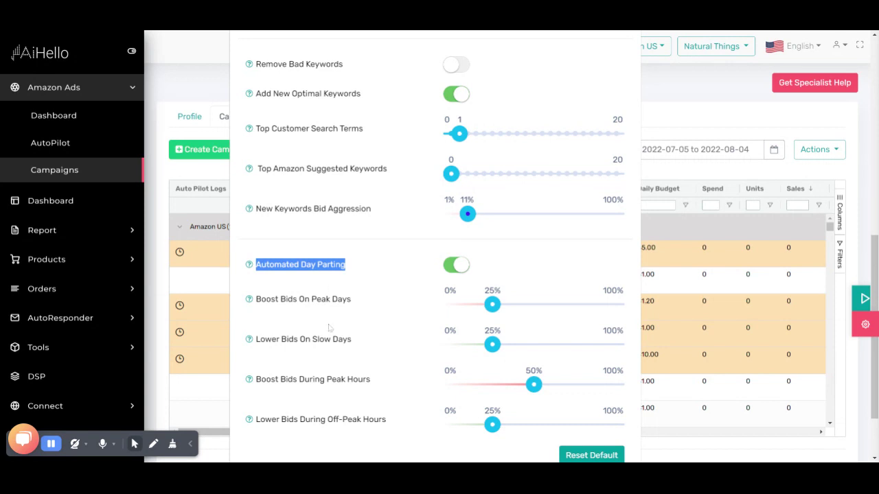
{"action": "scroll", "coordinate": [329, 329], "scroll_direction": "up", "scroll_amount": 2}
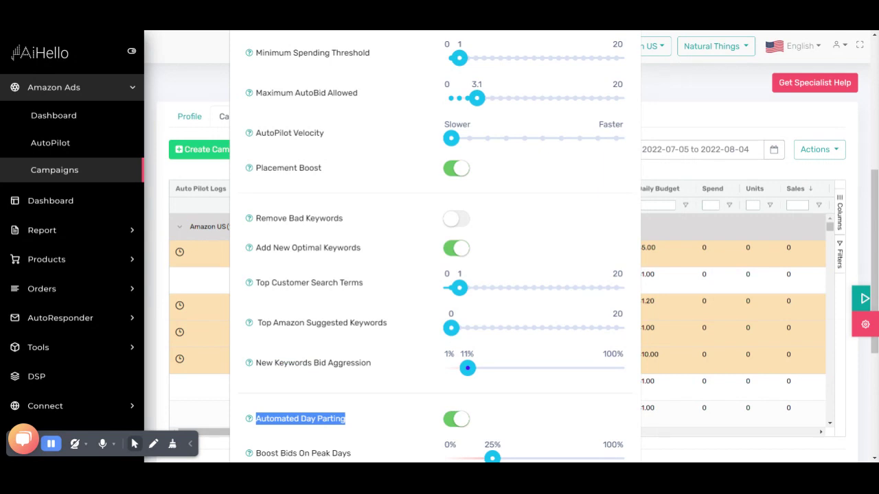
{"action": "scroll", "coordinate": [373, 303], "scroll_direction": "down", "scroll_amount": 2}
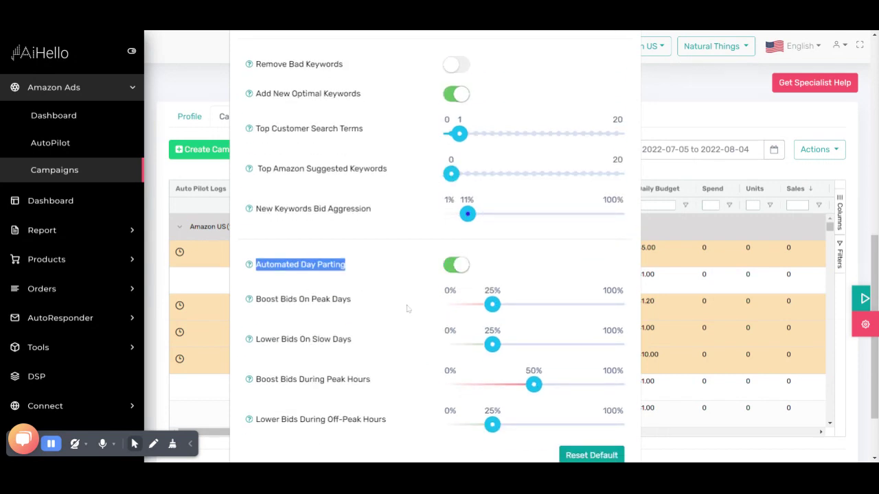
{"action": "left_click", "coordinate": [51, 445]}
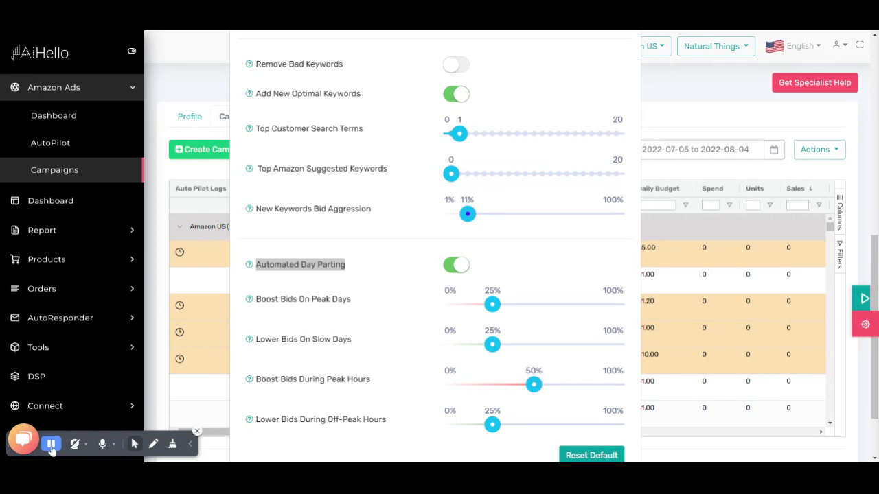